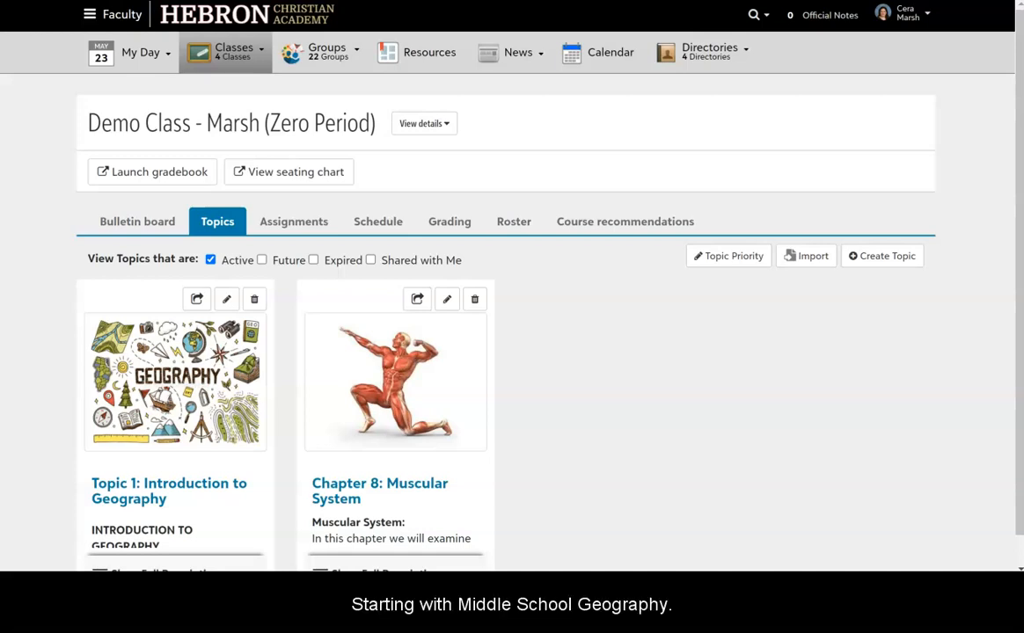
Open the Introduction to Geography topic and examine its essential questions, map link, vocabulary list and passport stamp activities
left_click(169, 484)
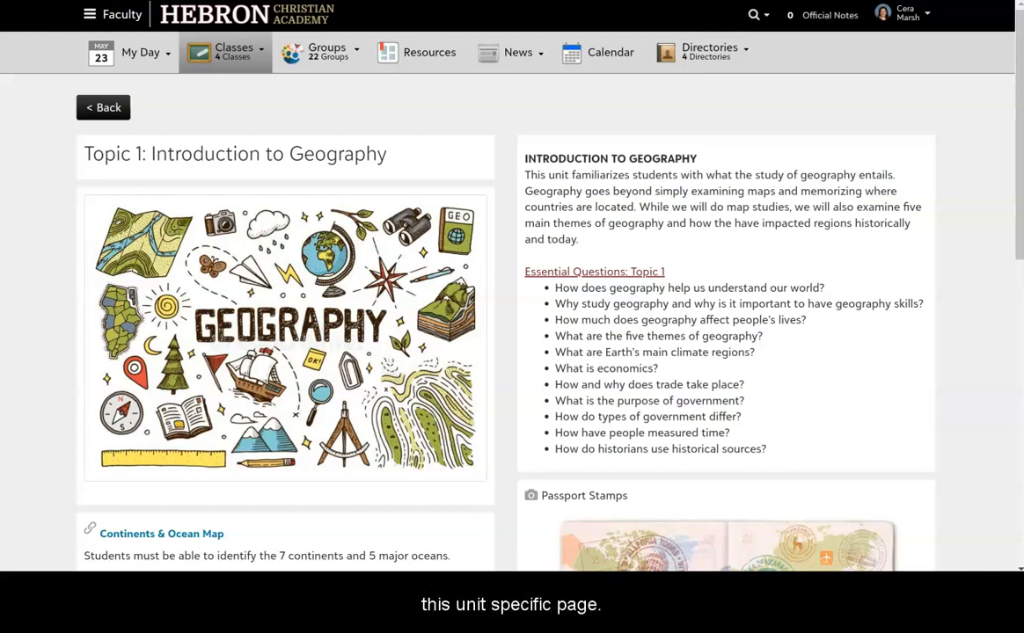
scroll(512, 308, "down", 3)
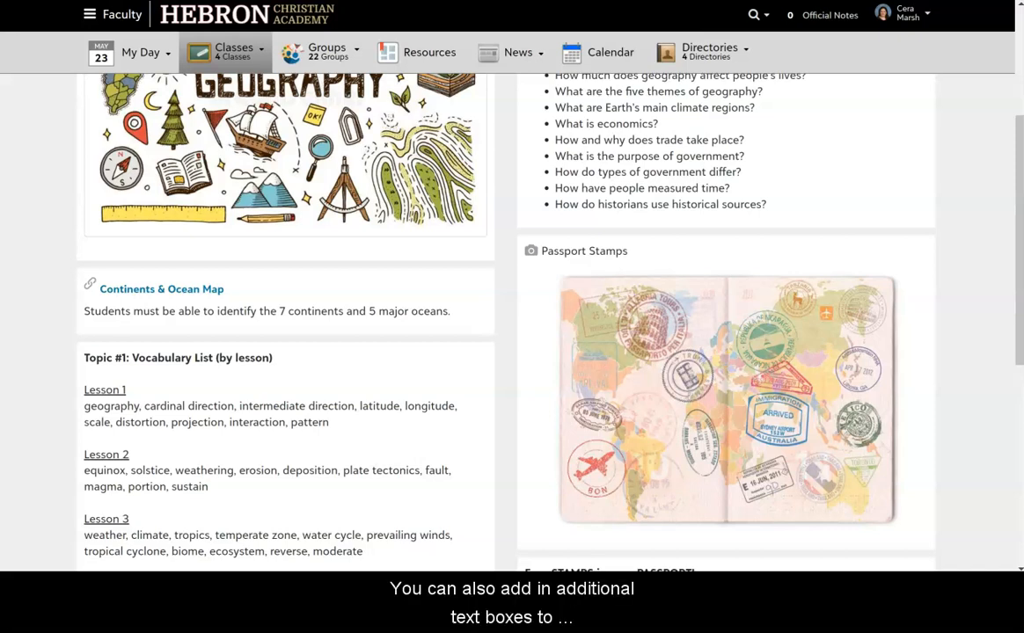
scroll(501, 293, "down", 4)
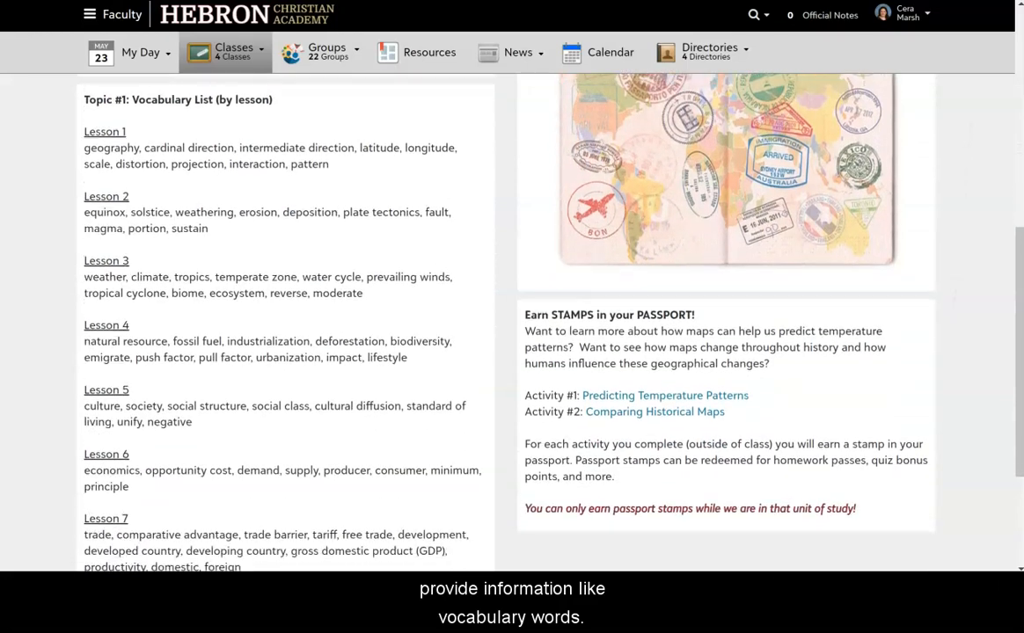
scroll(500, 293, "down", 2)
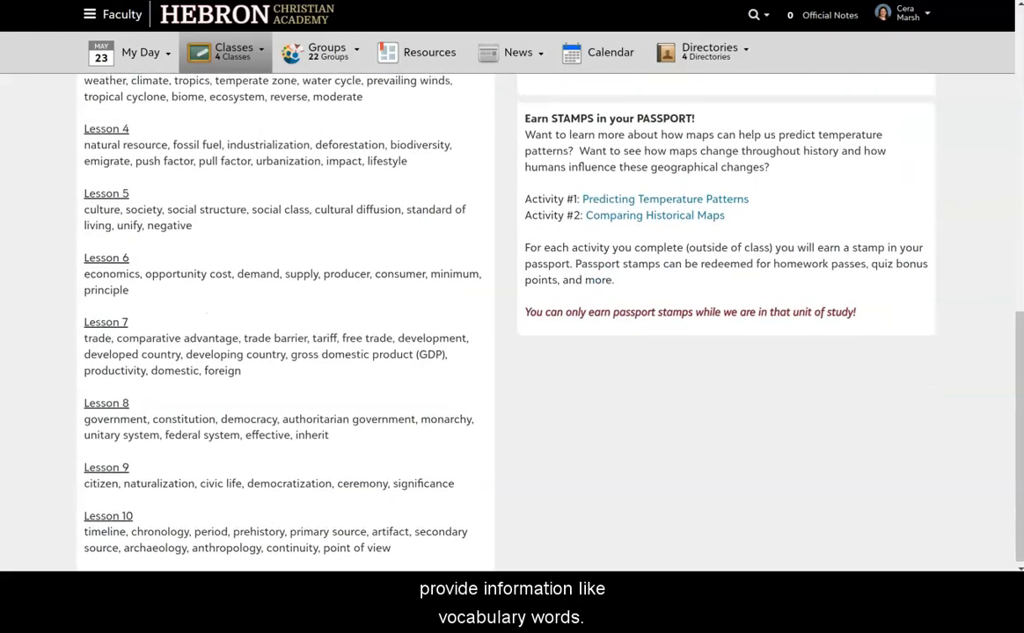
scroll(500, 292, "up", 5)
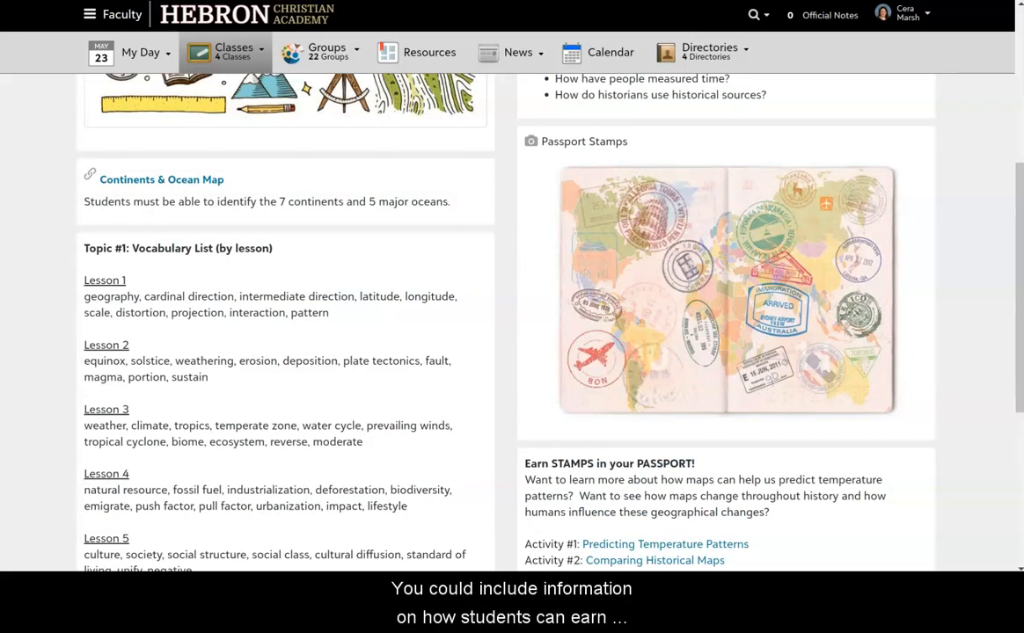
scroll(500, 292, "down", 1)
scroll(501, 293, "down", 2)
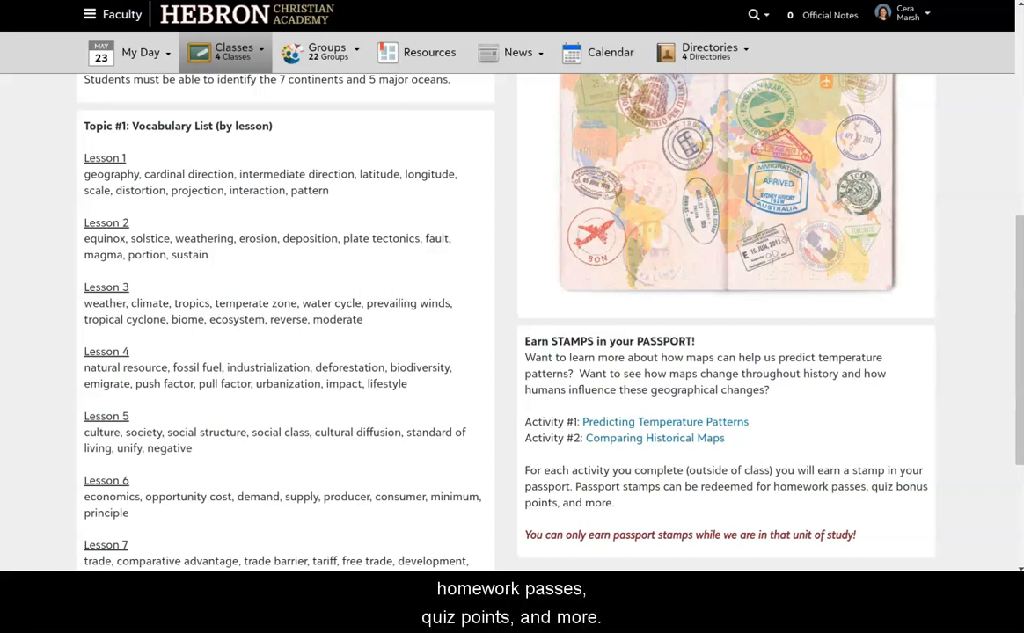
scroll(500, 293, "up", 5)
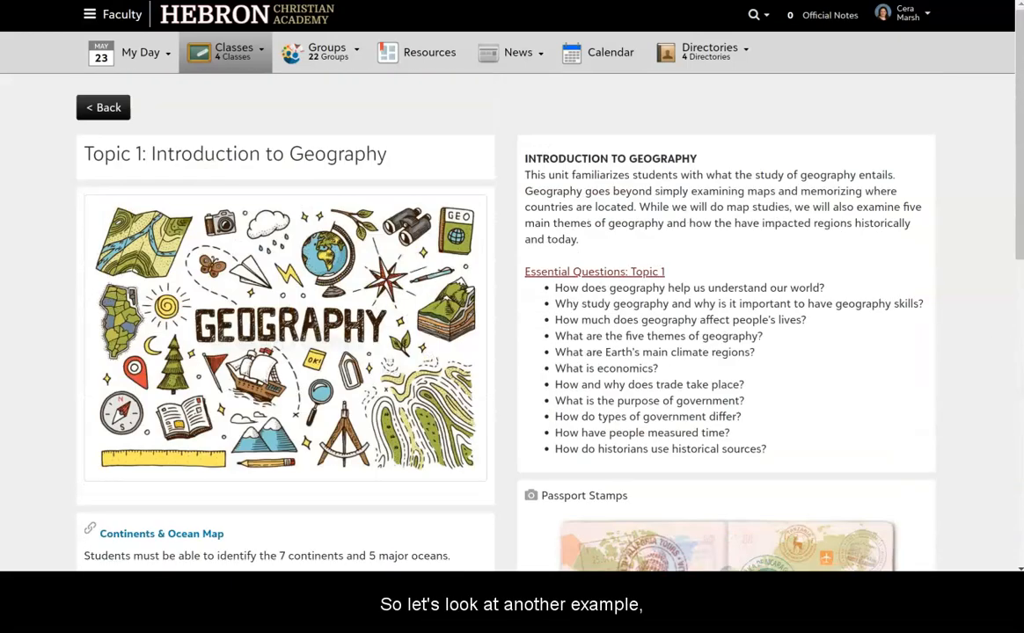
Open the Chapter 8: Muscular System topic and examine its essential questions, Latin roots, quiz link, video and case study instructions
left_click(103, 107)
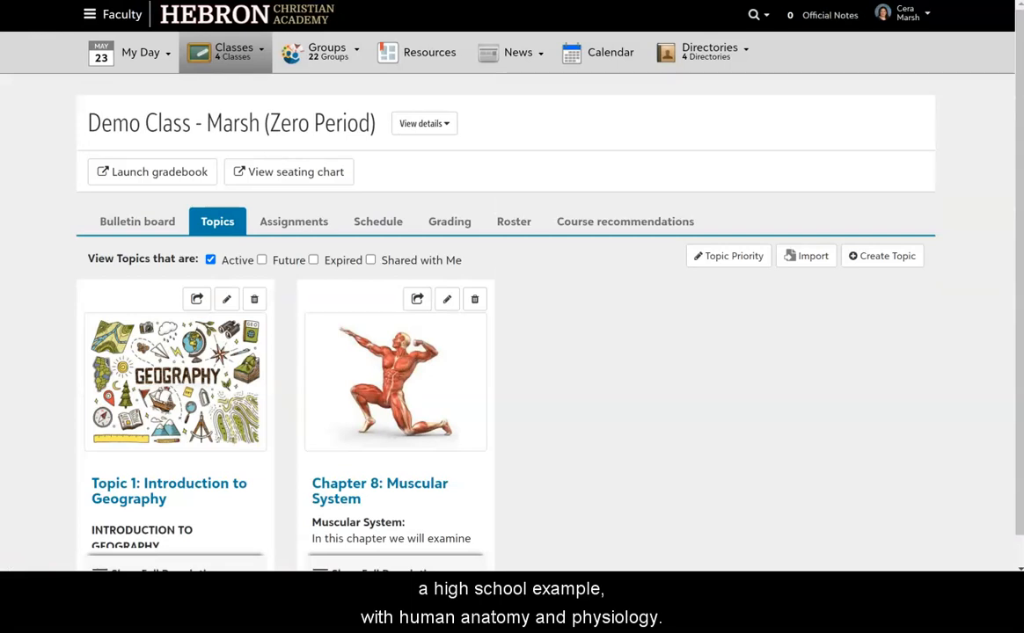
left_click(379, 484)
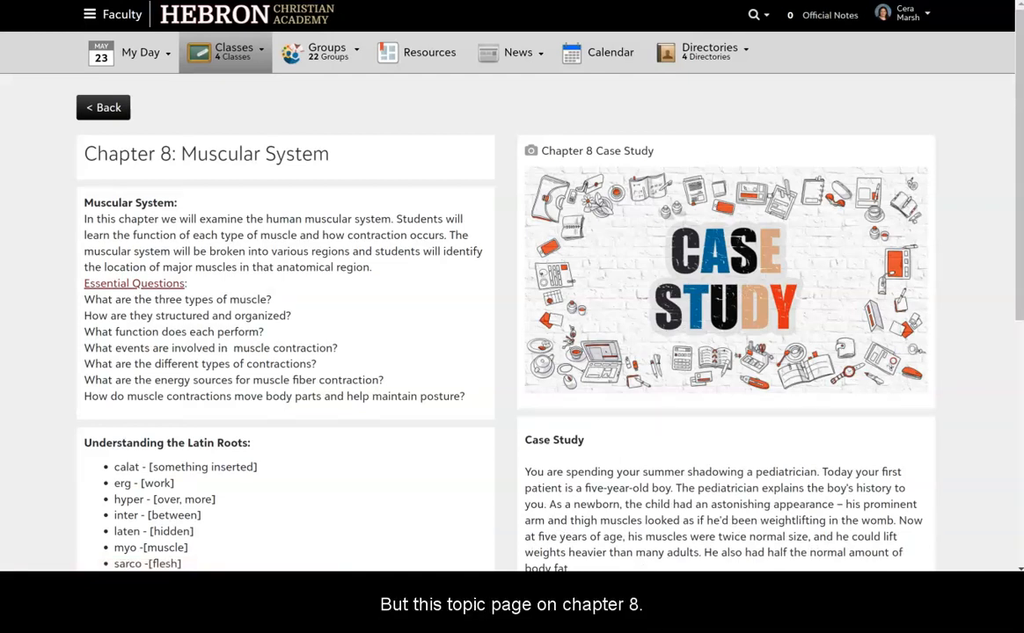
scroll(512, 322, "down", 3)
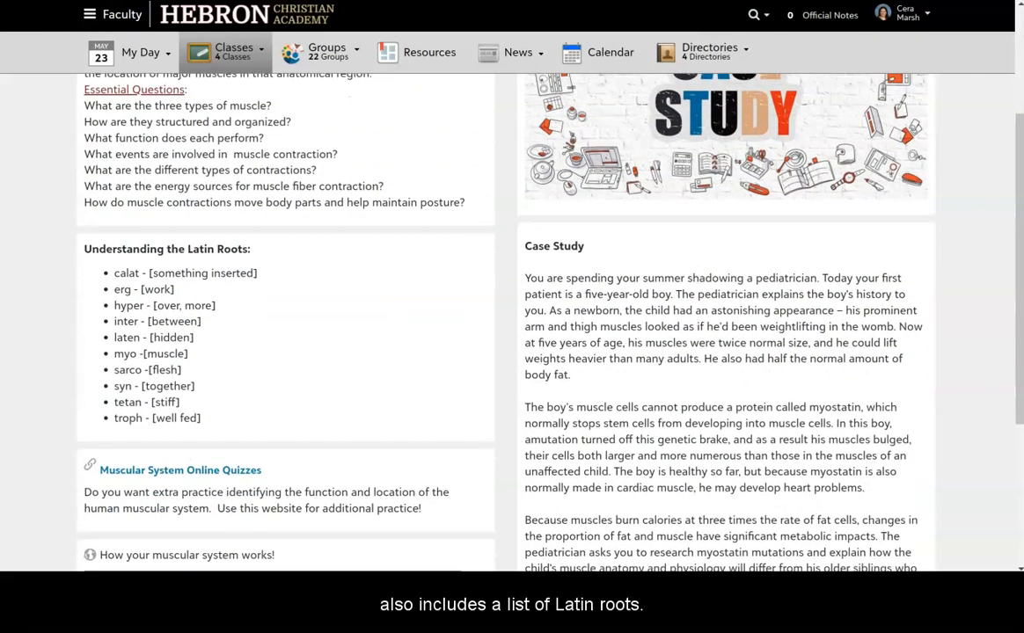
scroll(511, 322, "down", 2)
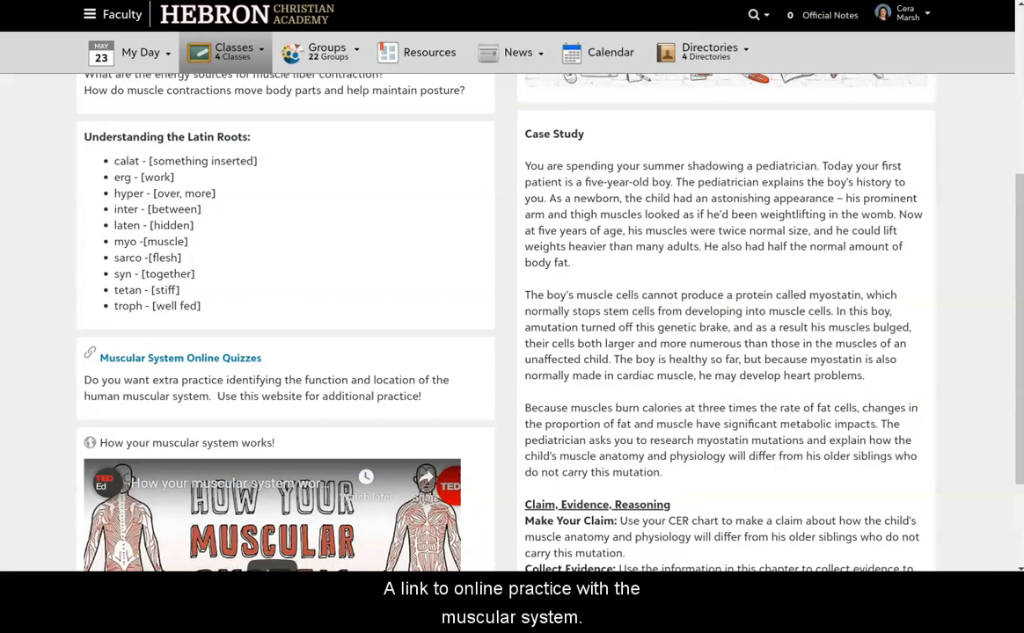
scroll(512, 322, "down", 3)
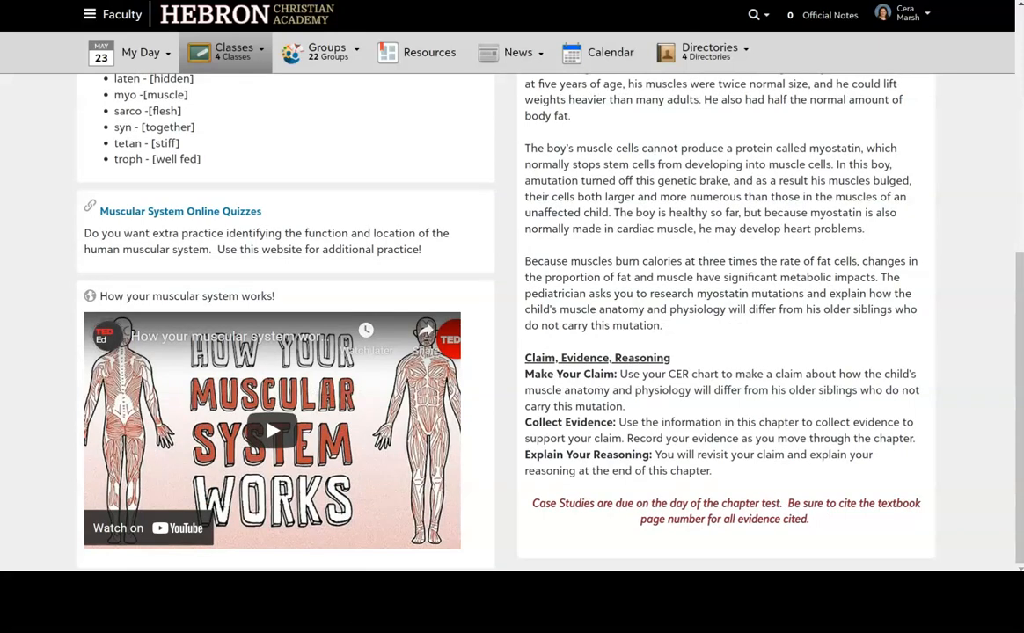
scroll(512, 322, "up", 5)
scroll(512, 322, "up", 1)
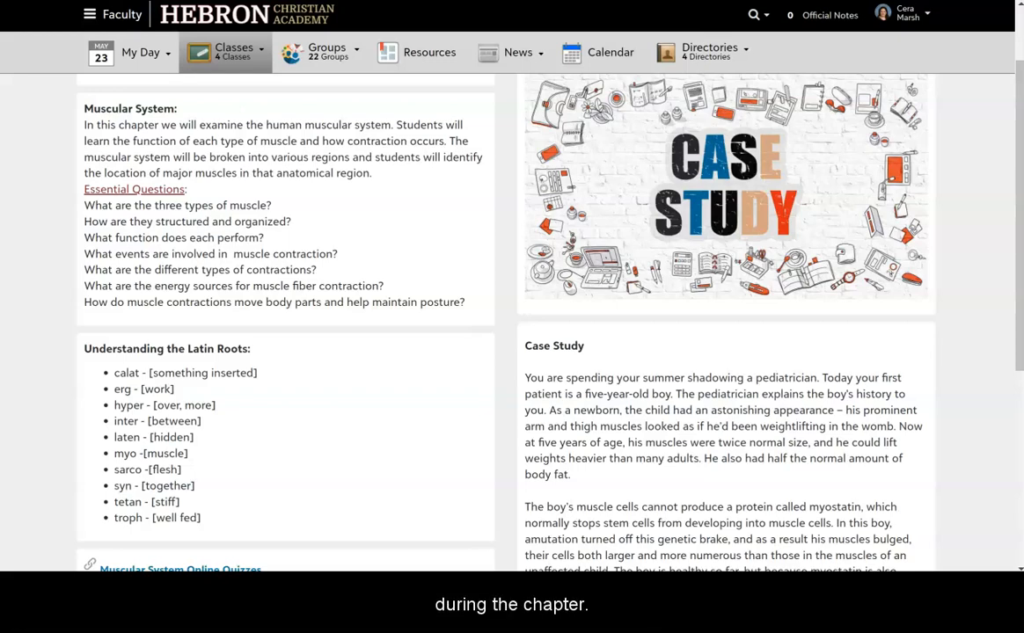
scroll(510, 316, "down", 5)
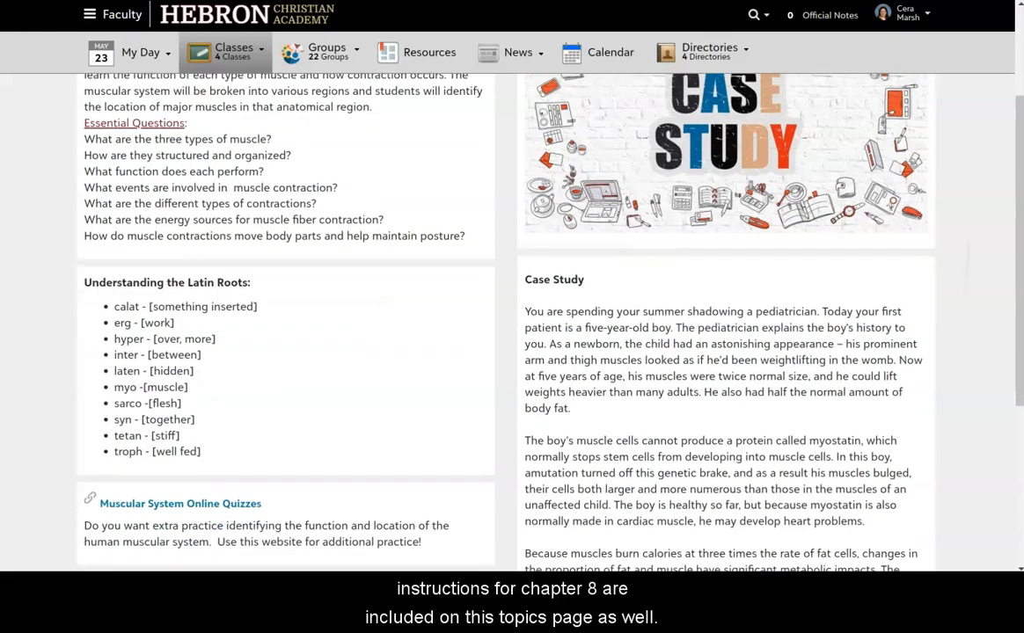
scroll(501, 292, "down", 1)
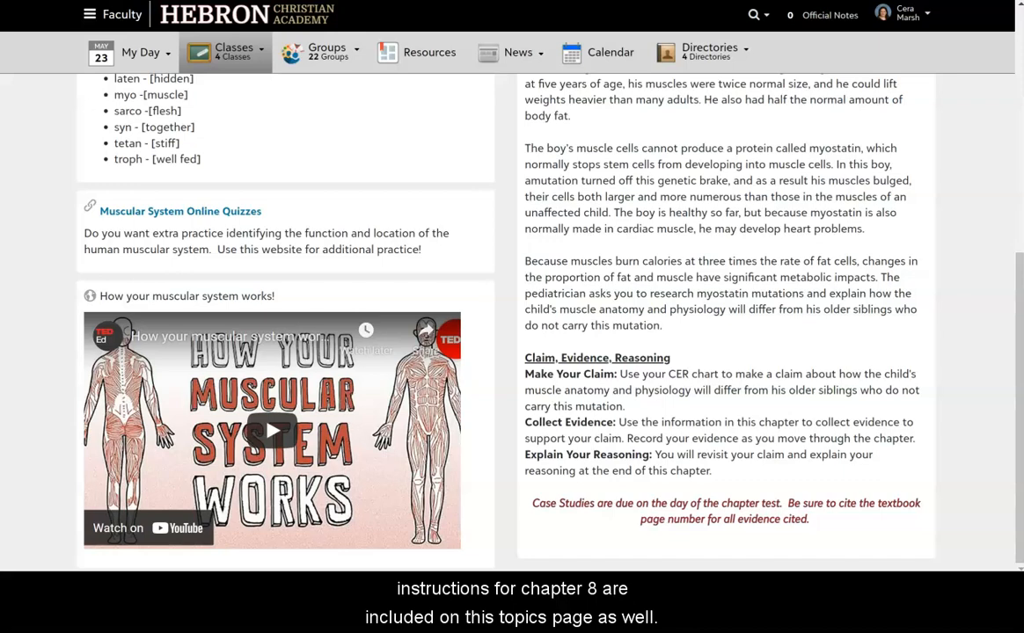
scroll(510, 317, "up", 7)
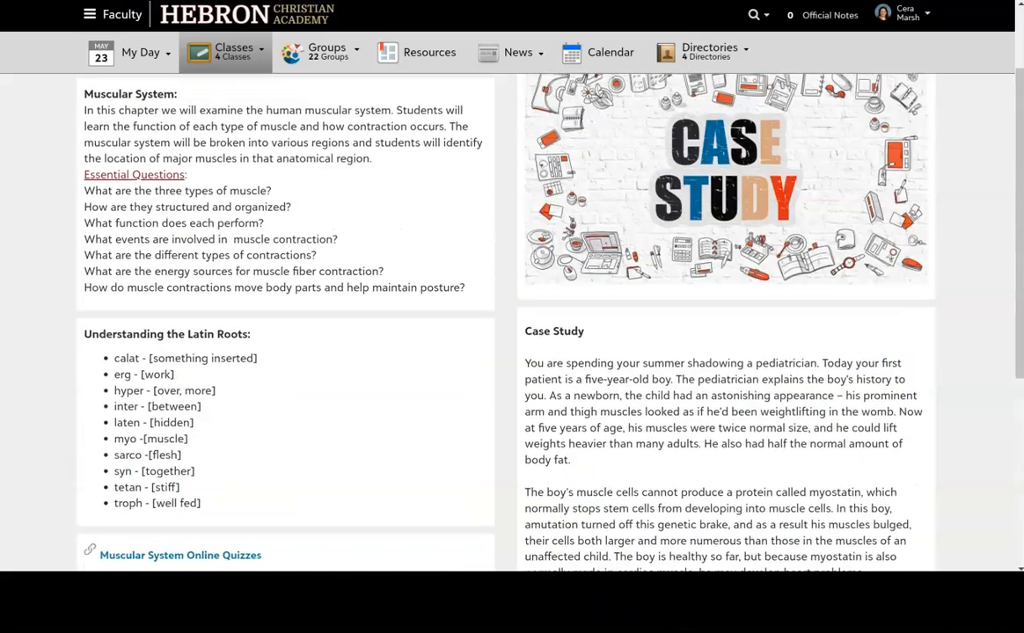
Return to the class topics list, create a new topic and upload the cell-structure image as its cover photo
left_click(103, 107)
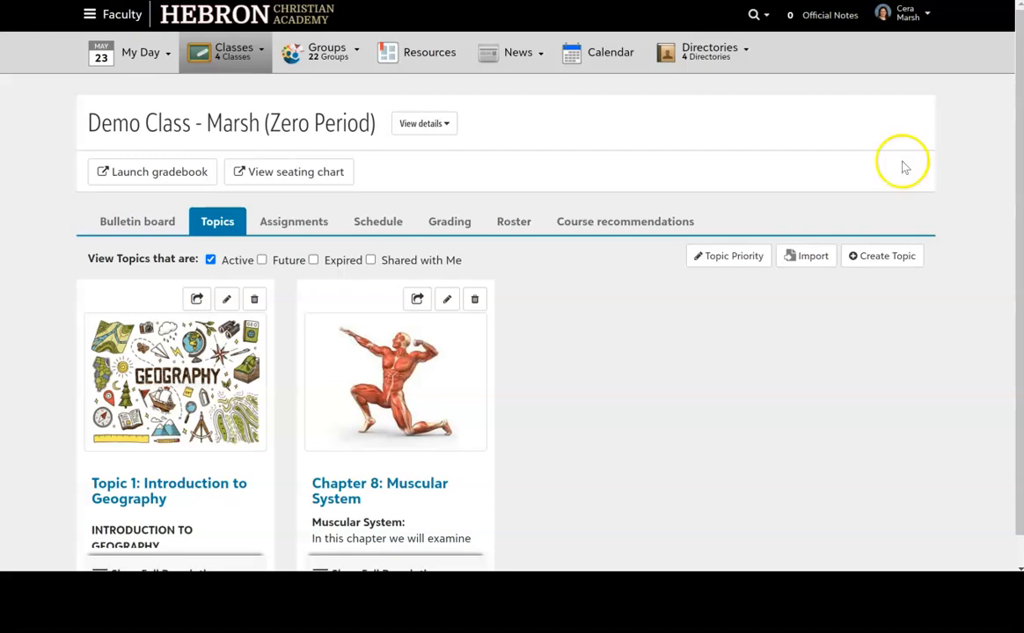
left_click(889, 257)
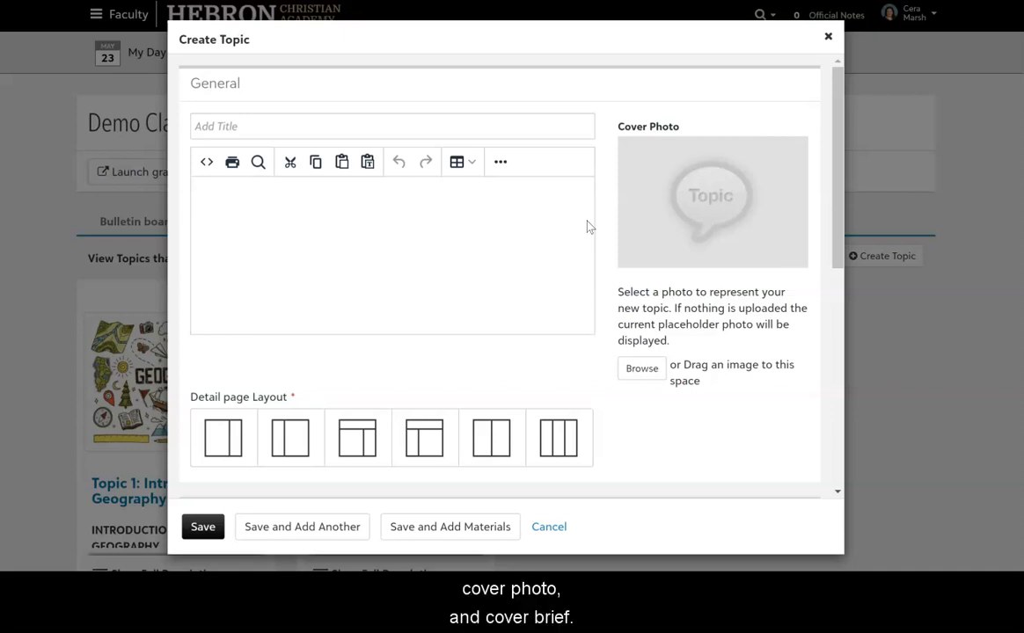
left_click(653, 367)
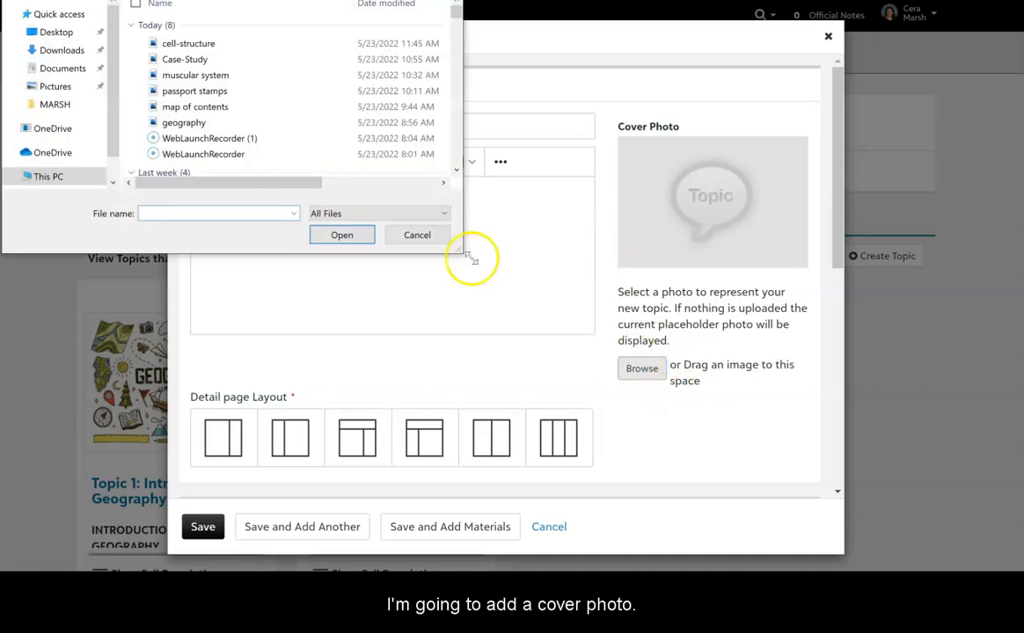
left_click(217, 43)
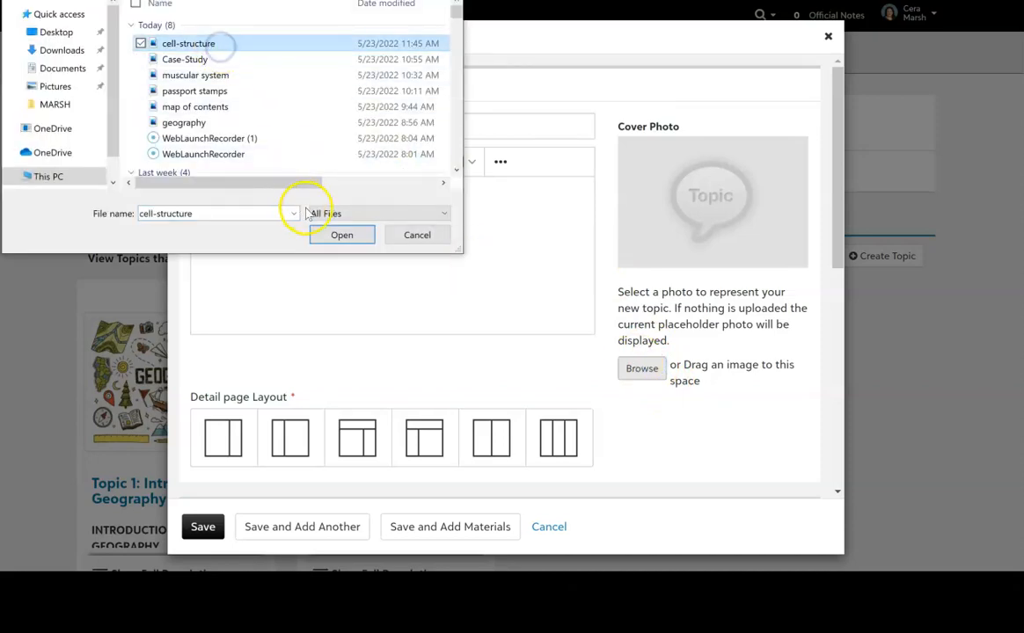
left_click(342, 234)
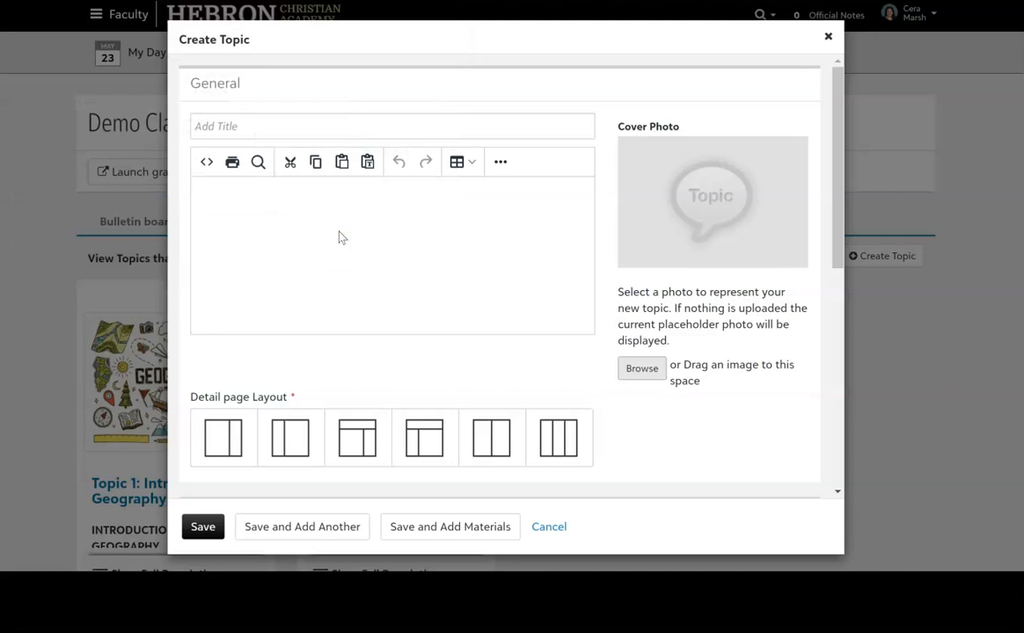
Title the new topic "Chapter 1: Cell Structure"
left_click(359, 127)
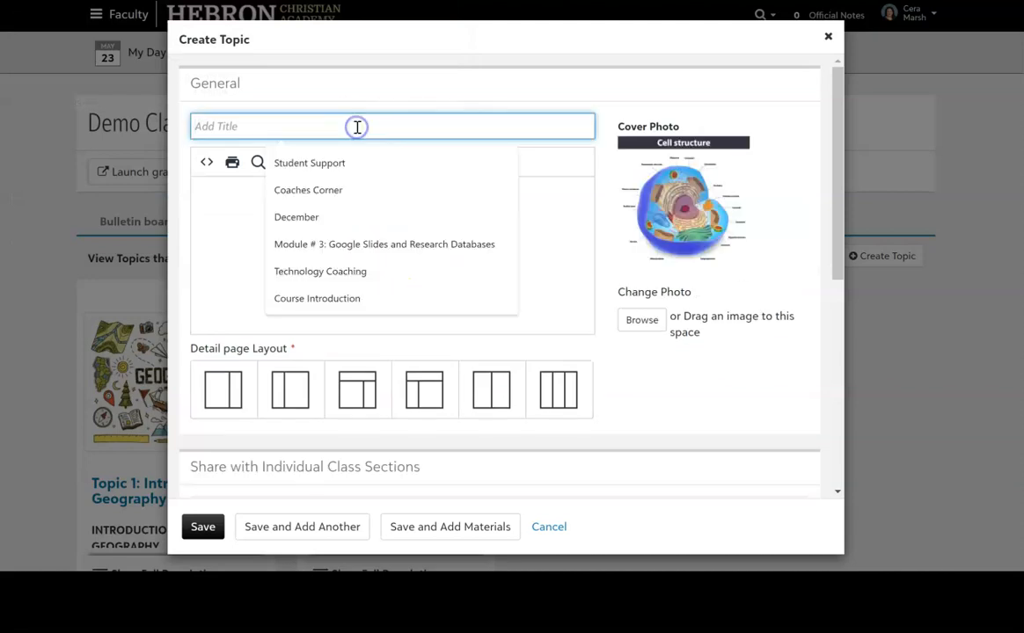
type("Chapt")
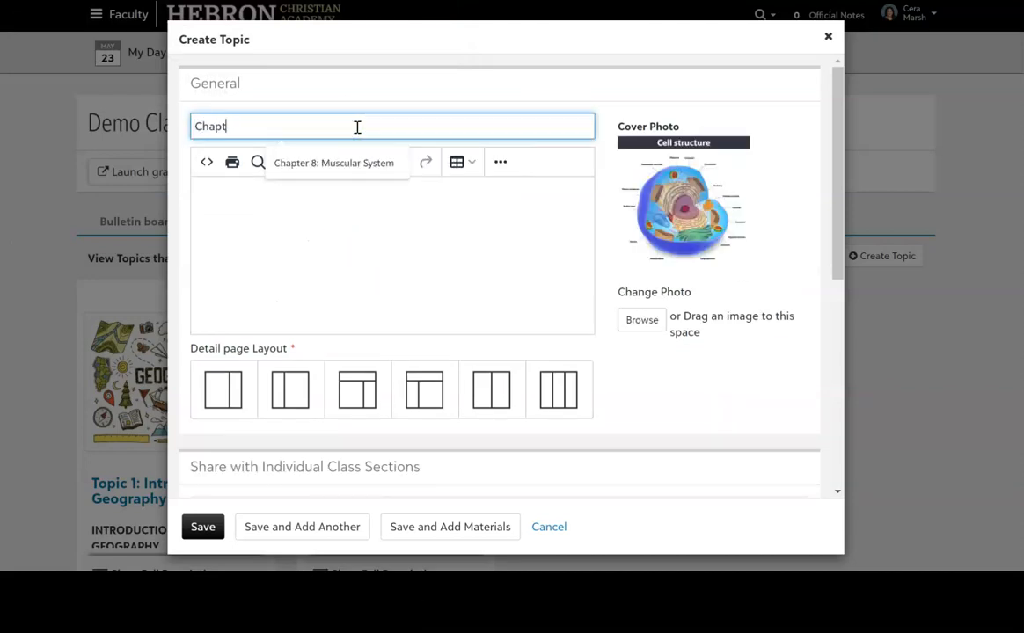
type("er 1: Cell ")
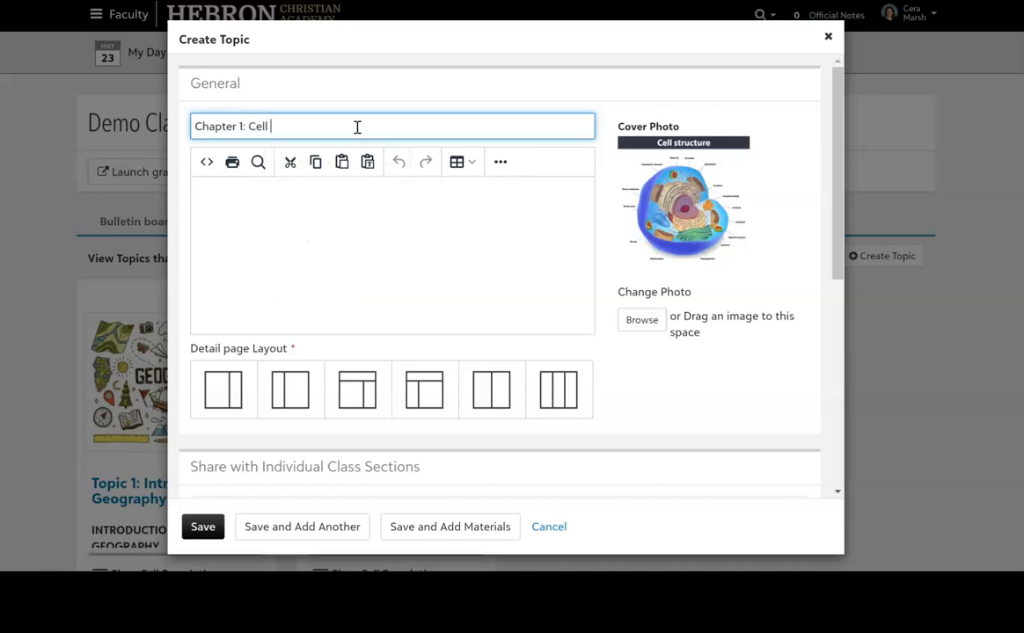
type("Structure")
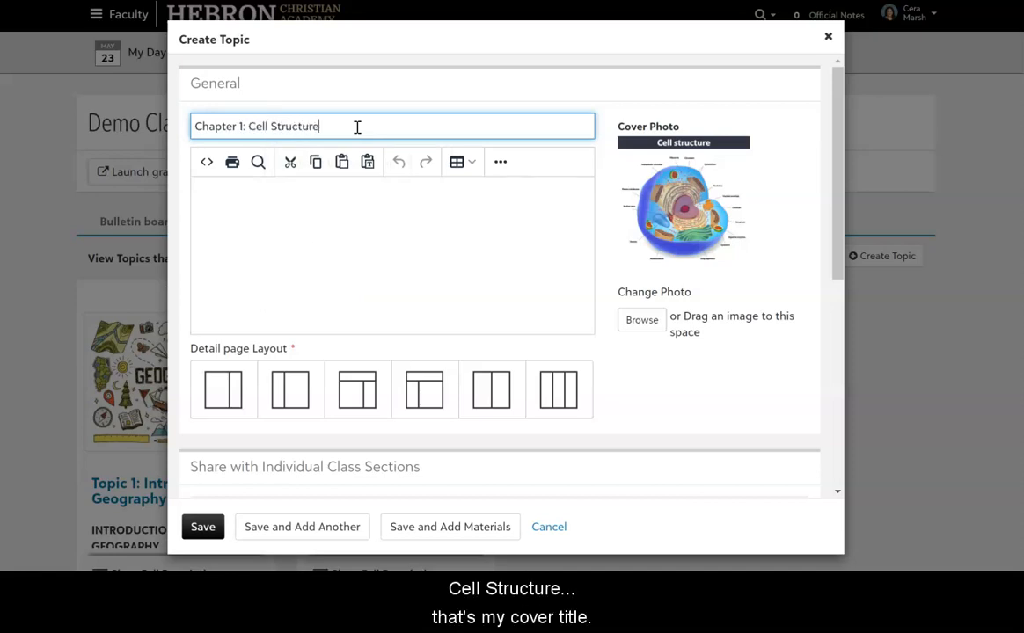
Copy the "Characteristics of Life: Cell Structure & Function" section from the Google Docs curriculum guide into the topic description and bold its heading
left_click(330, 200)
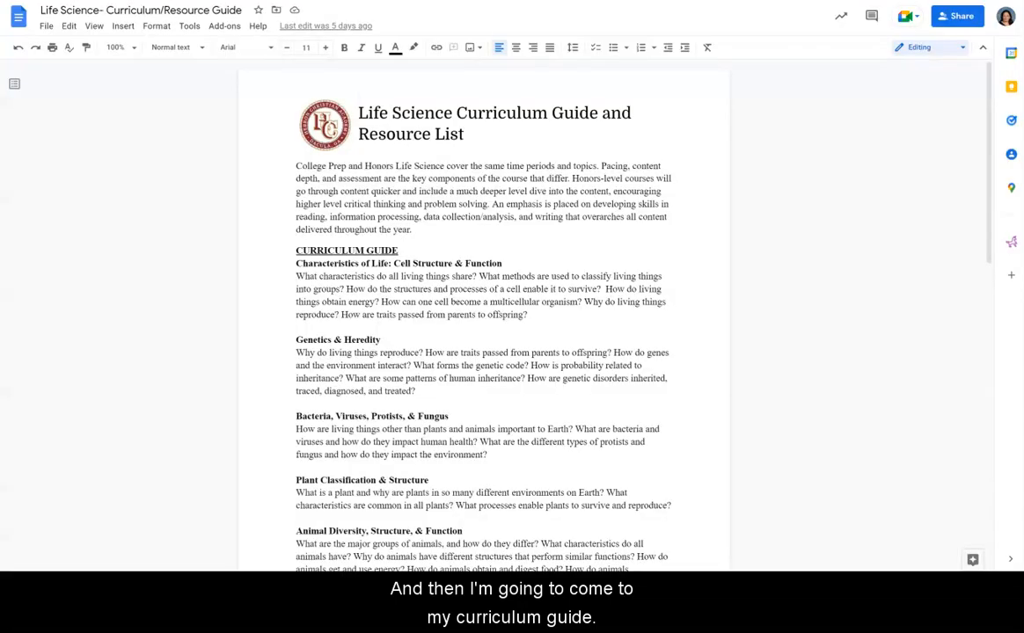
left_click(404, 323)
left_click_drag(528, 315, 304, 277)
left_click_drag(296, 276, 294, 264)
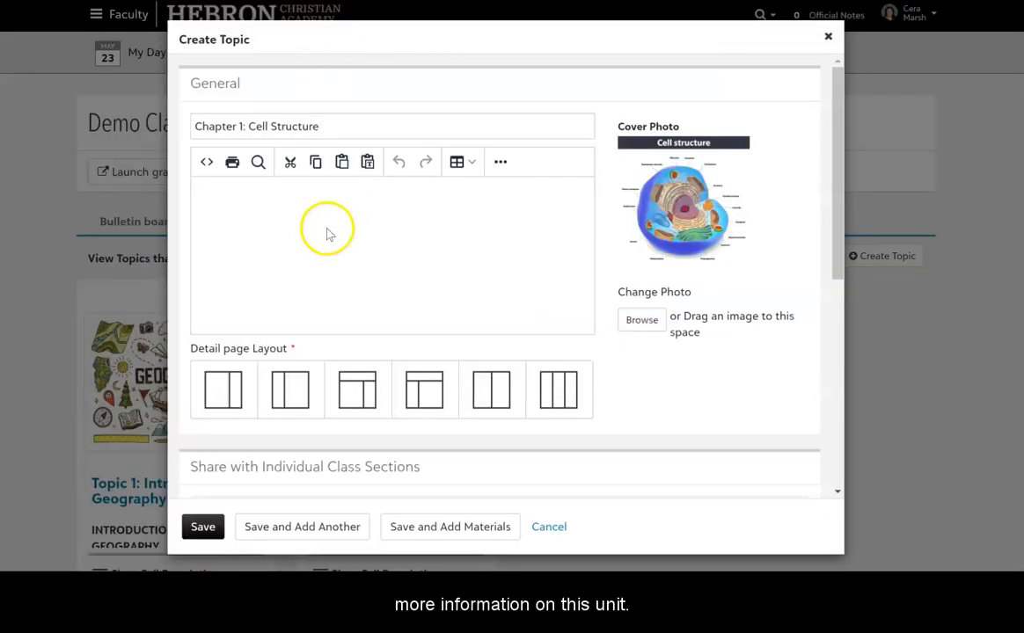
type("Characteristics of Life: Cell Structure & Function What characteristics do all living things share? What methods are used to classify living things into groups? How do the structures and processes of a cell enable it to survive?  How do living things obtain energy? How can one cell become a multicellular organism? Why do living things reproduce? How are traits passed from parents to offspring?")
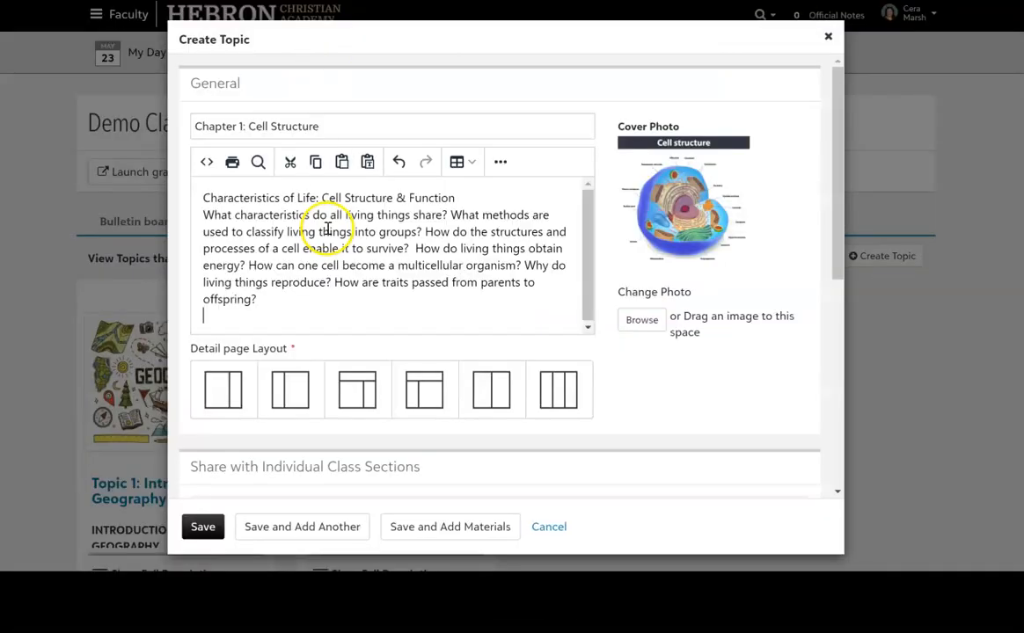
left_click_drag(459, 199, 188, 194)
key("ctrl+b")
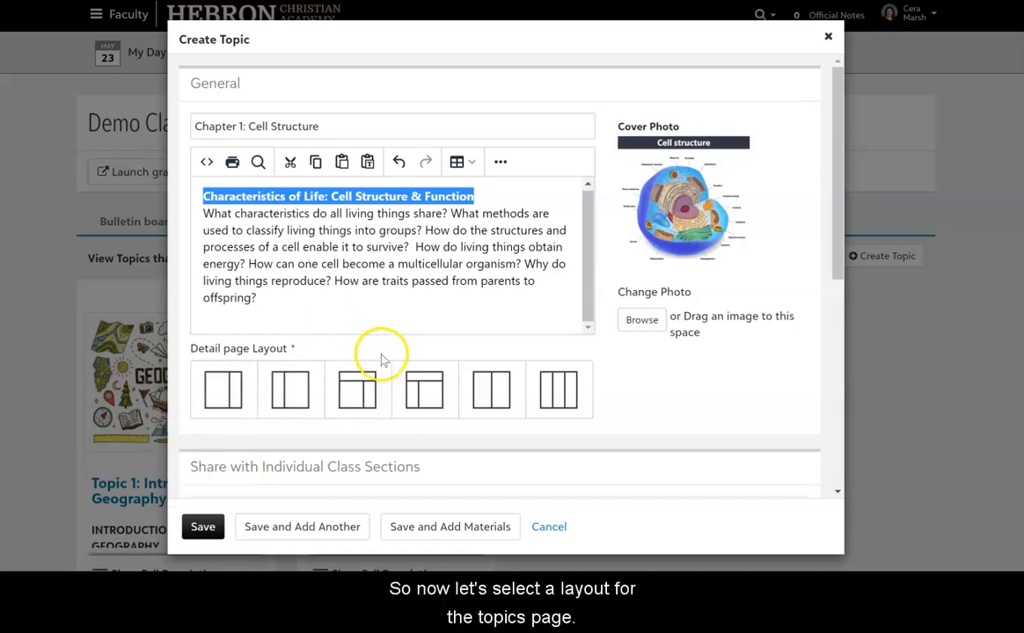
Save the topic with the two-equal-column detail page layout and Add to Topic Bank enabled, continuing on to adding materials
left_click(497, 388)
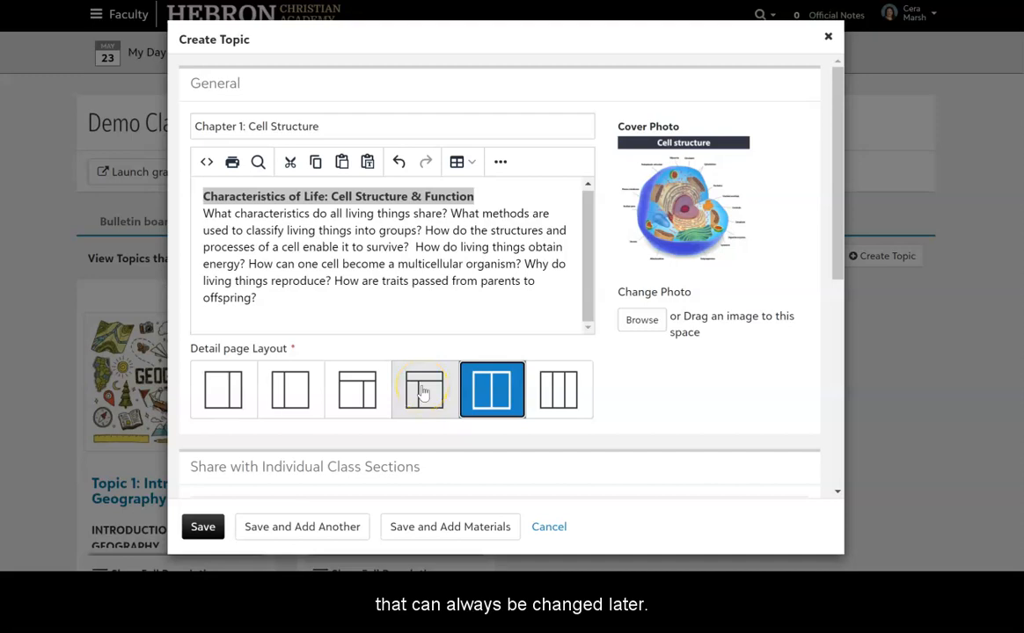
scroll(423, 393, "down", 3)
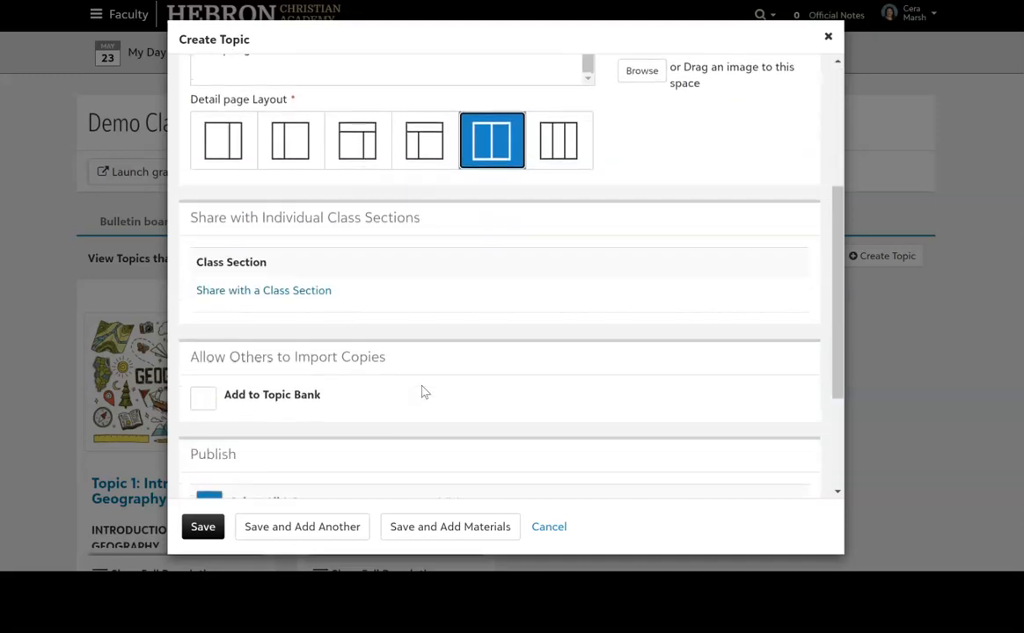
left_click(202, 400)
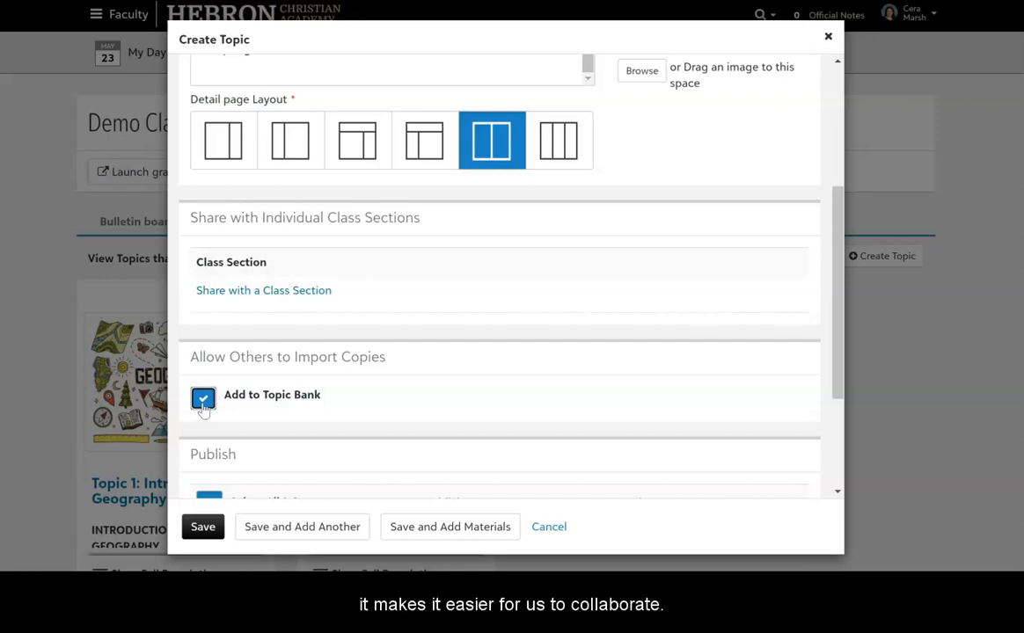
scroll(202, 406, "down", 2)
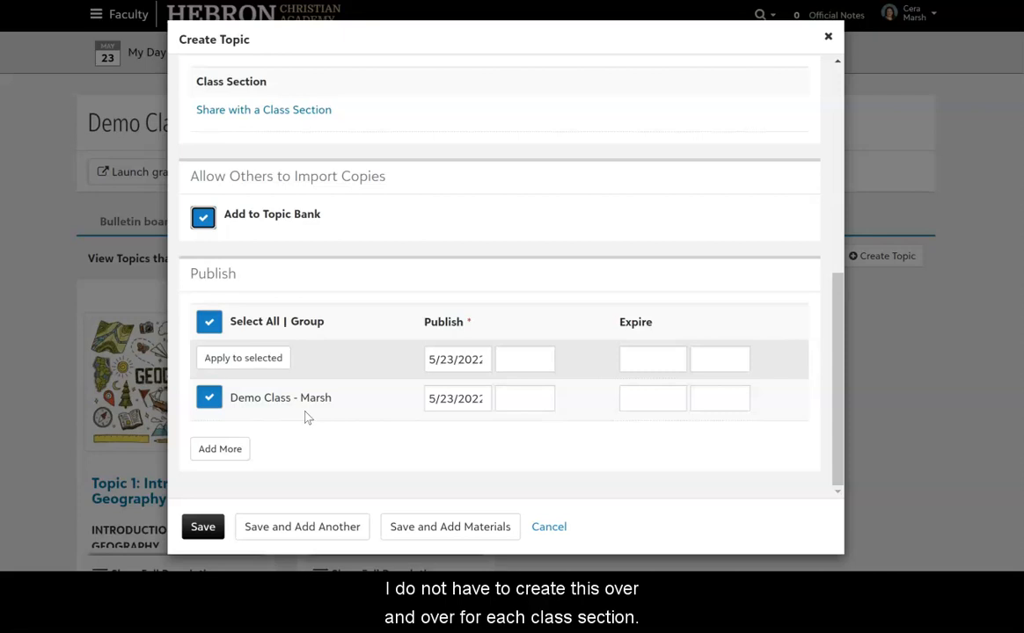
left_click(472, 528)
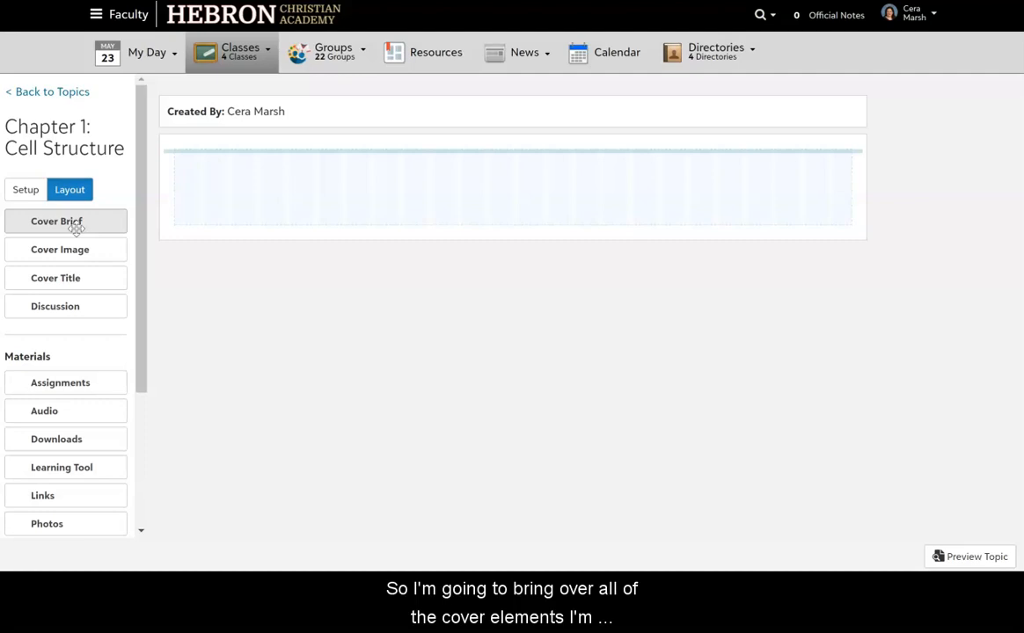
Place the Cover Title and Cover Image in the topic's left column and the Cover Brief in the right column, and preview the page
left_click_drag(58, 276, 327, 174)
left_click_drag(93, 243, 350, 275)
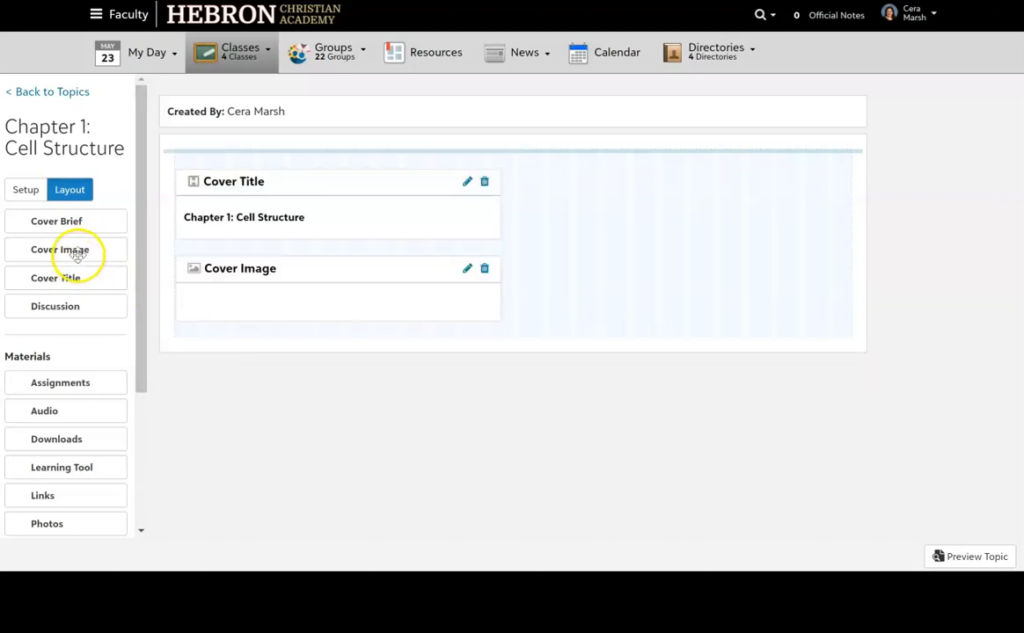
left_click_drag(62, 221, 731, 178)
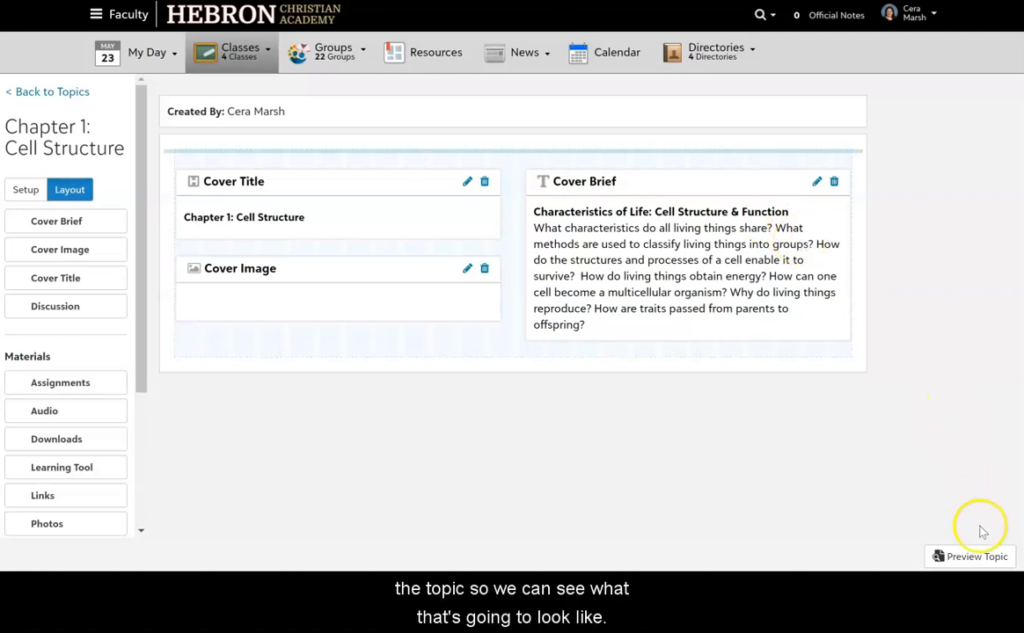
left_click(976, 557)
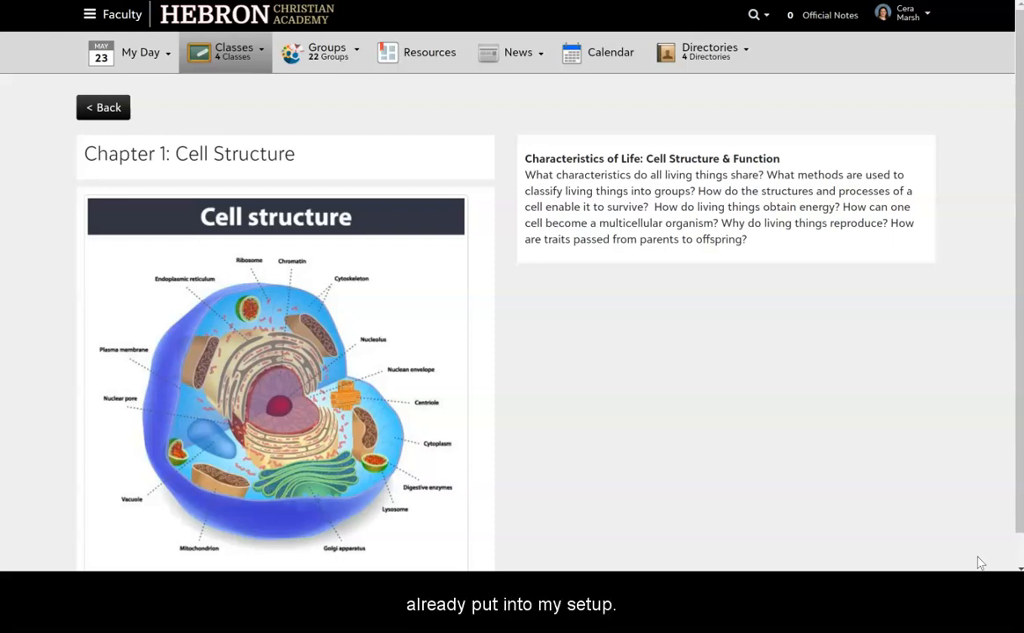
left_click(106, 109)
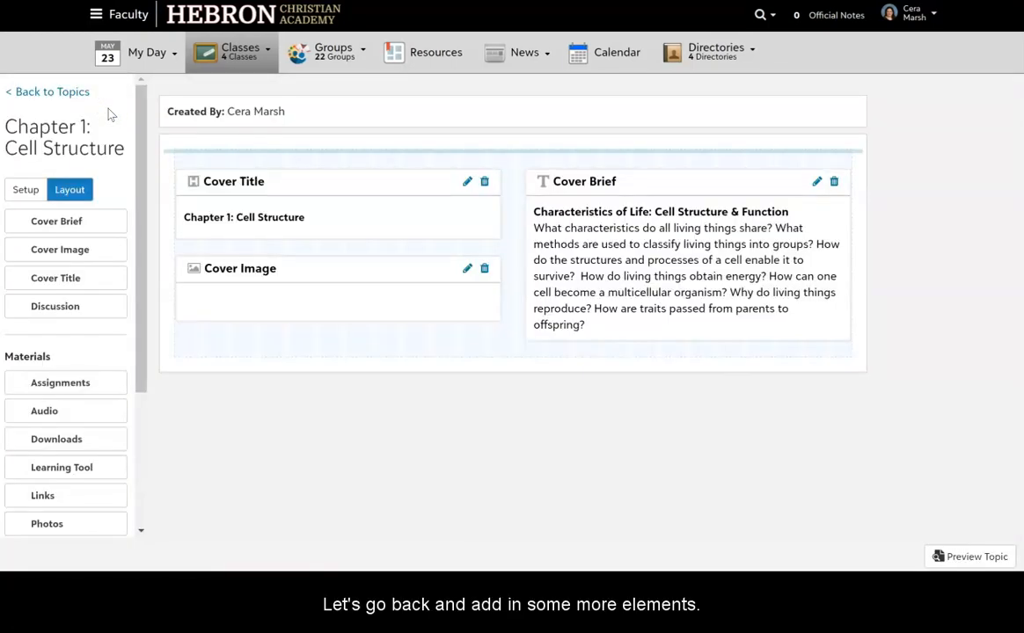
Change the topic's detail page layout to two columns with a narrow left and a wide right column, and save it
scroll(66, 313, "down", 3)
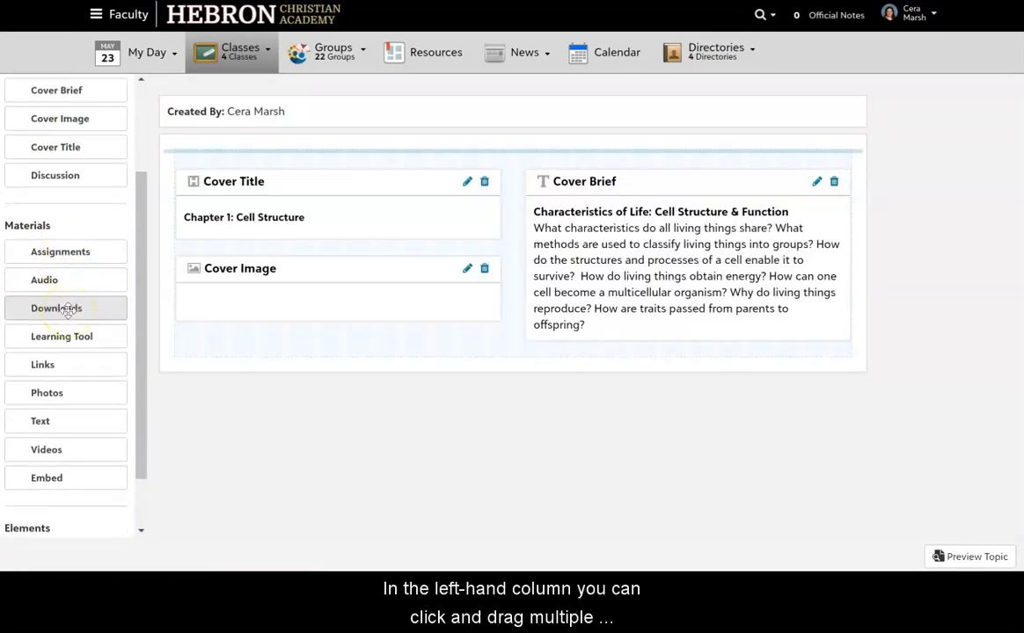
scroll(70, 315, "down", 2)
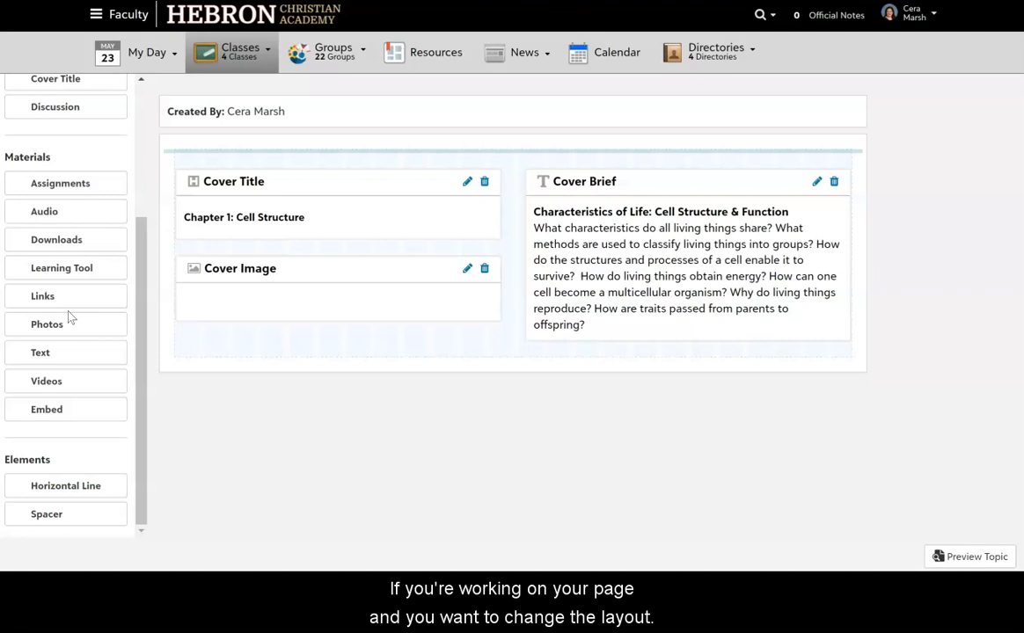
scroll(69, 316, "up", 3)
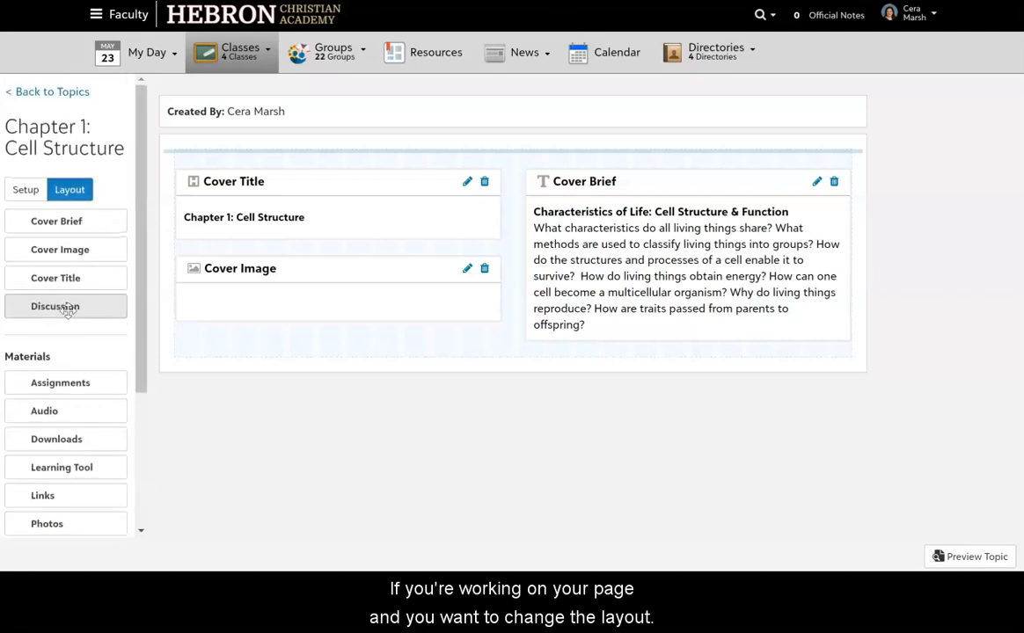
left_click(26, 191)
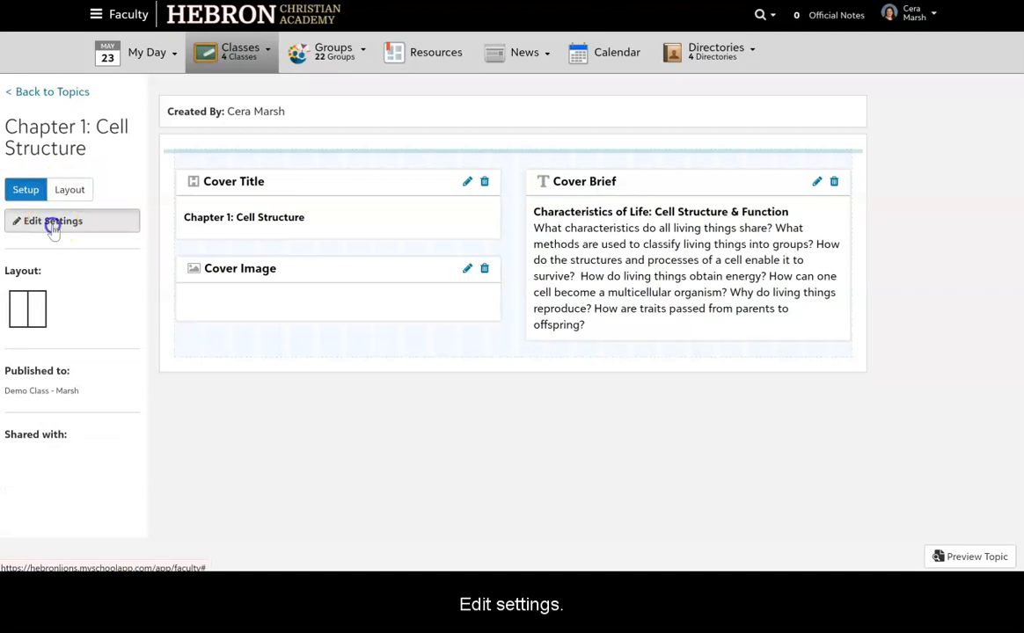
left_click(53, 224)
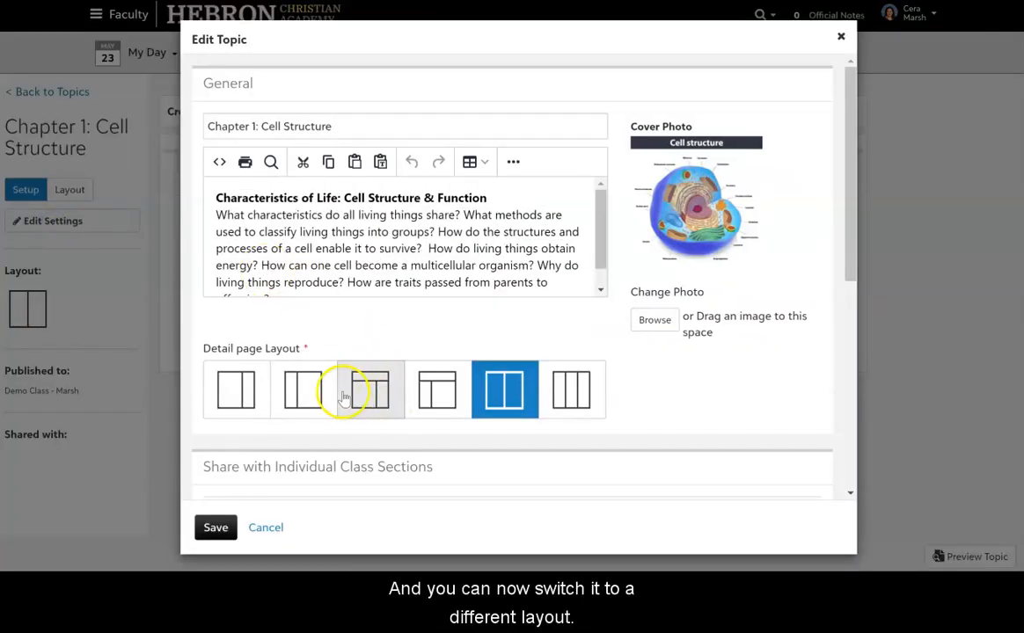
left_click(303, 390)
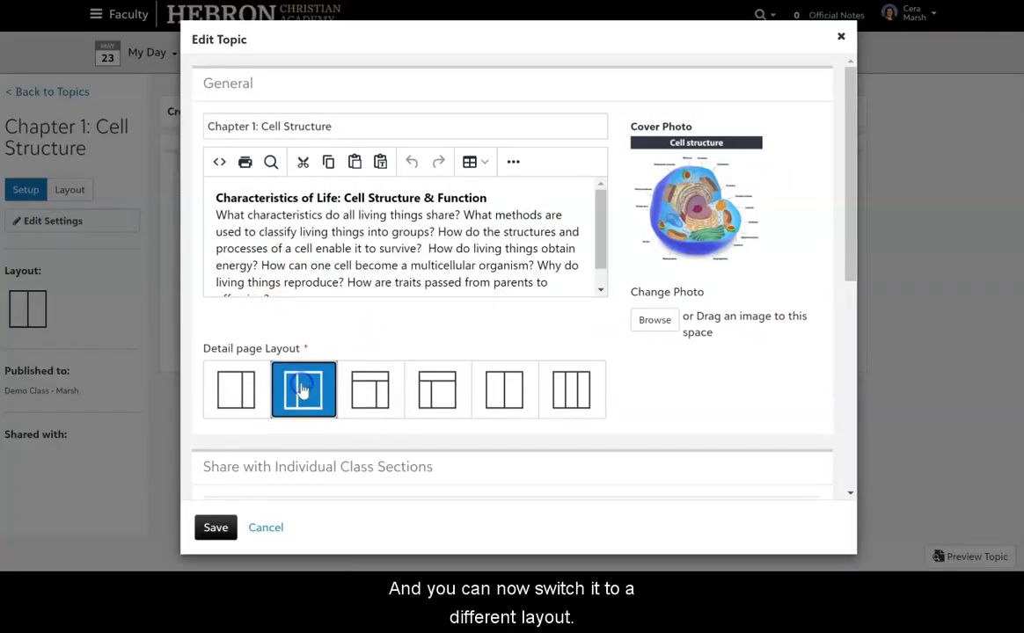
left_click(217, 529)
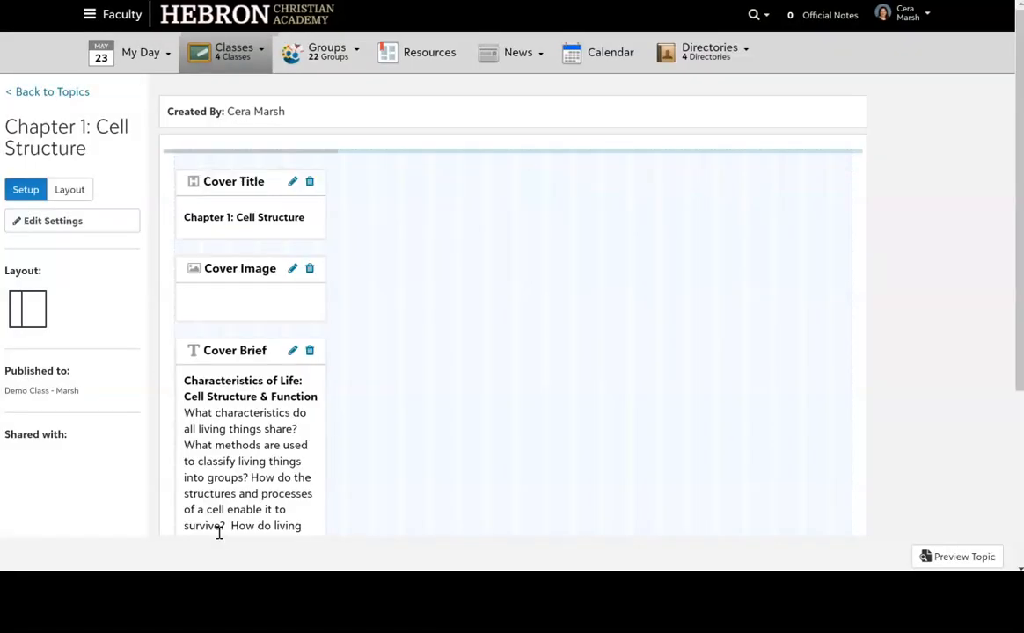
Move the Cover Brief into the wide right column and preview the rearranged topic page
left_click_drag(237, 350, 594, 158)
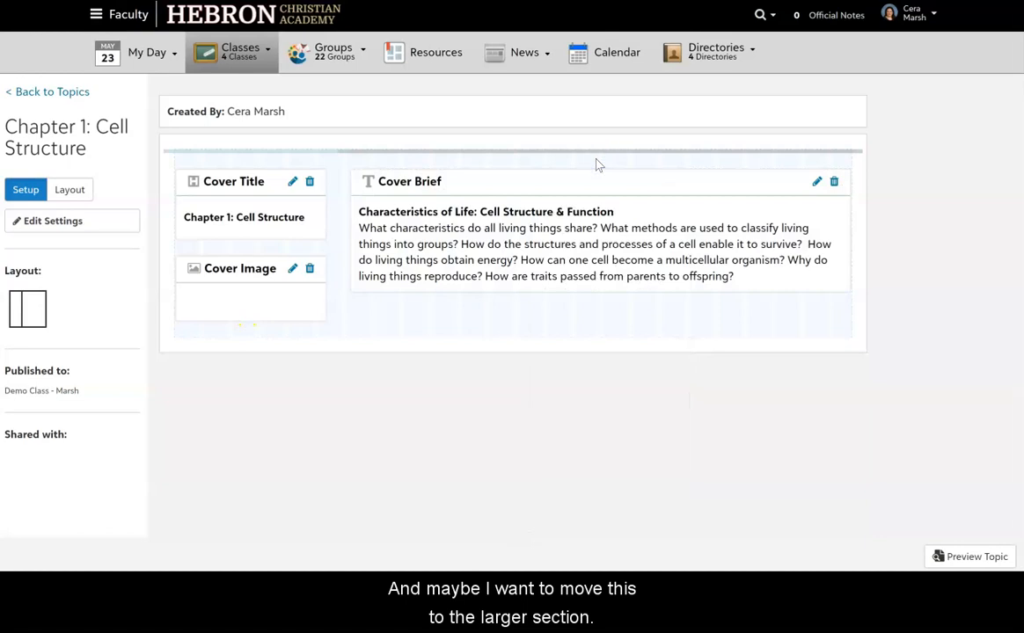
left_click(948, 556)
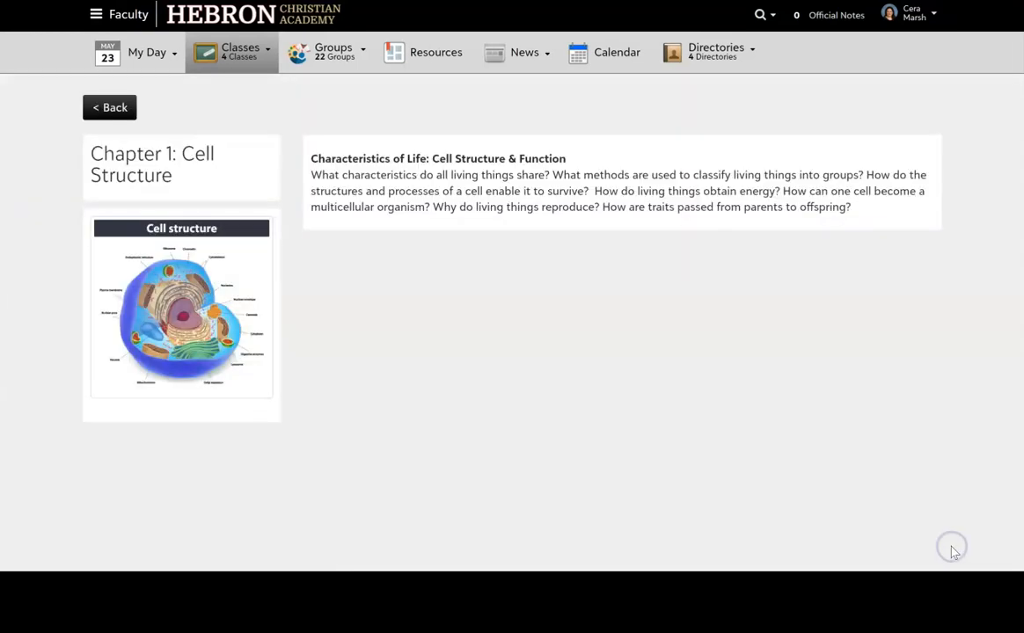
left_click(112, 109)
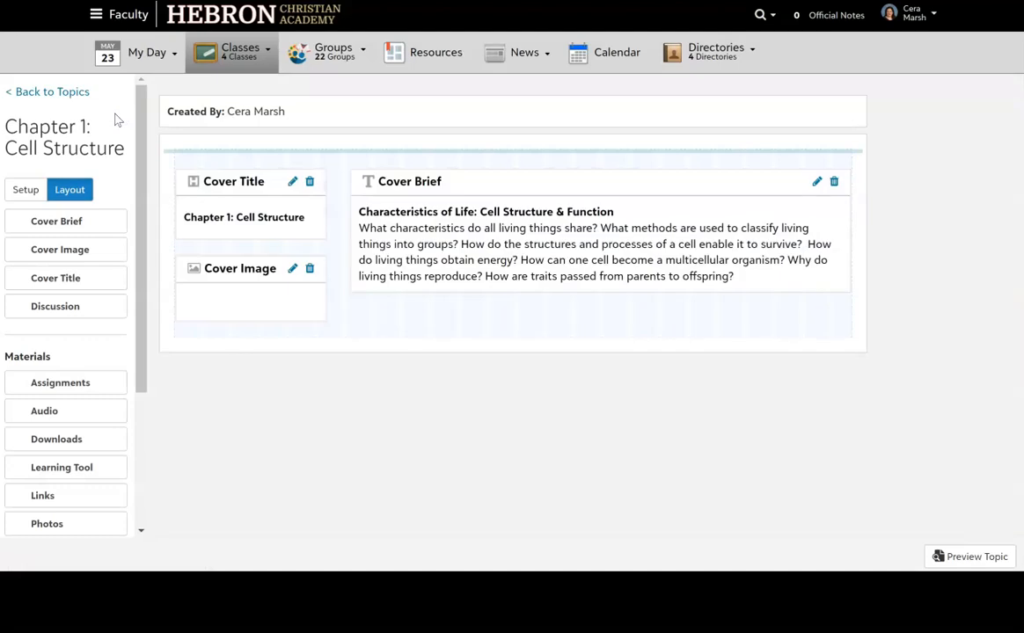
From the class topics list, reopen the Chapter 1: Cell Structure topic for editing and return to the list
left_click(68, 94)
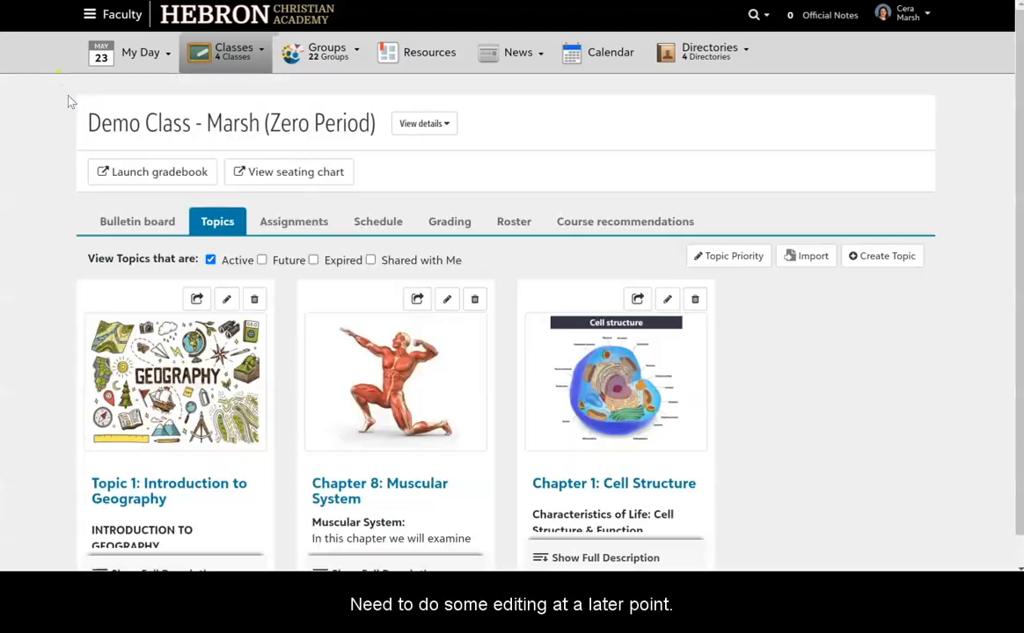
scroll(777, 385, "down", 1)
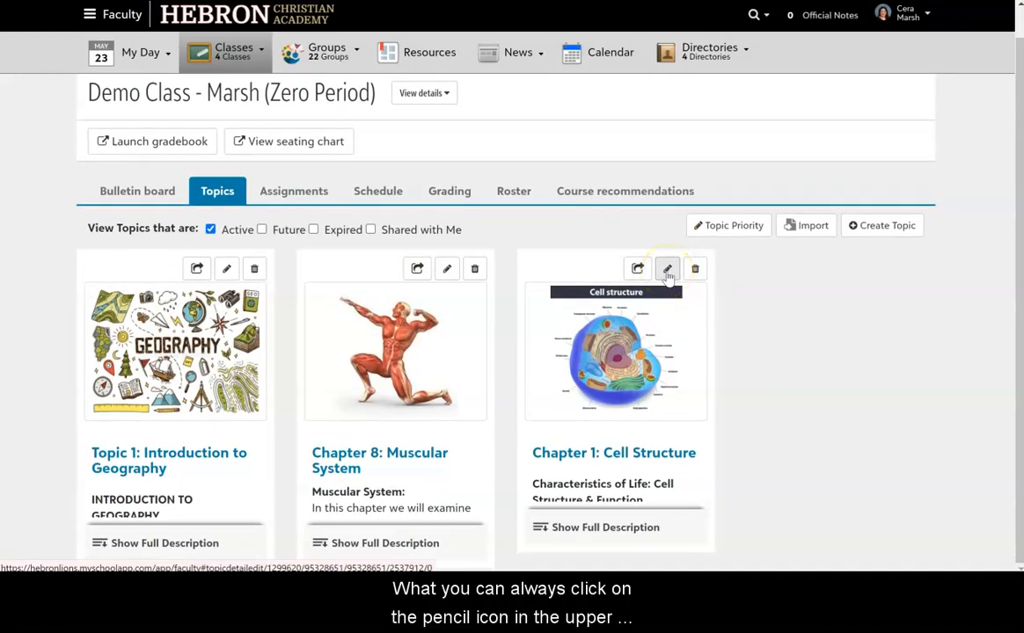
left_click(666, 269)
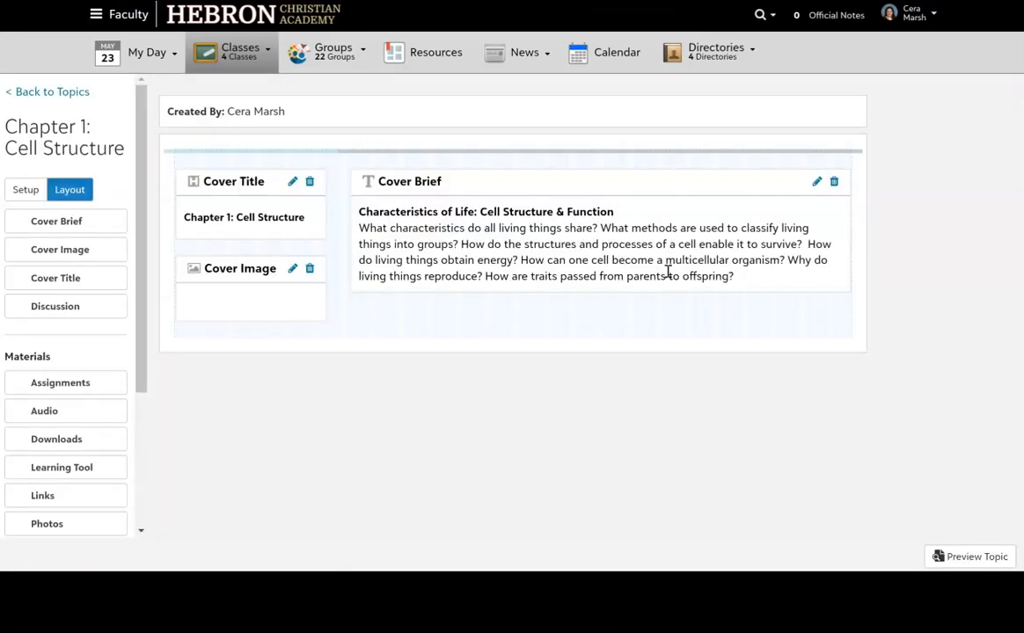
left_click(75, 95)
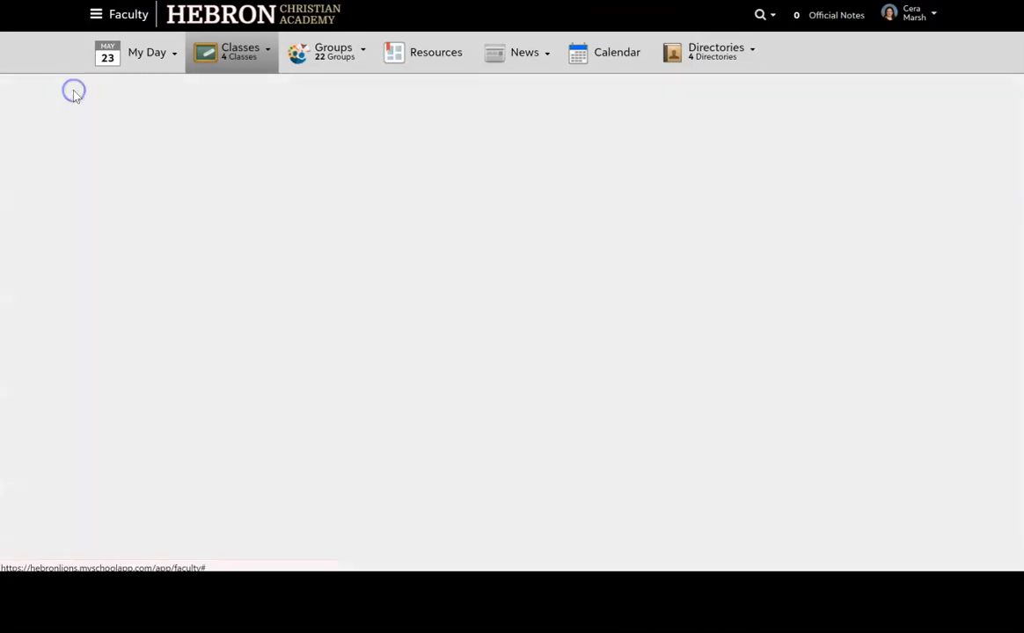